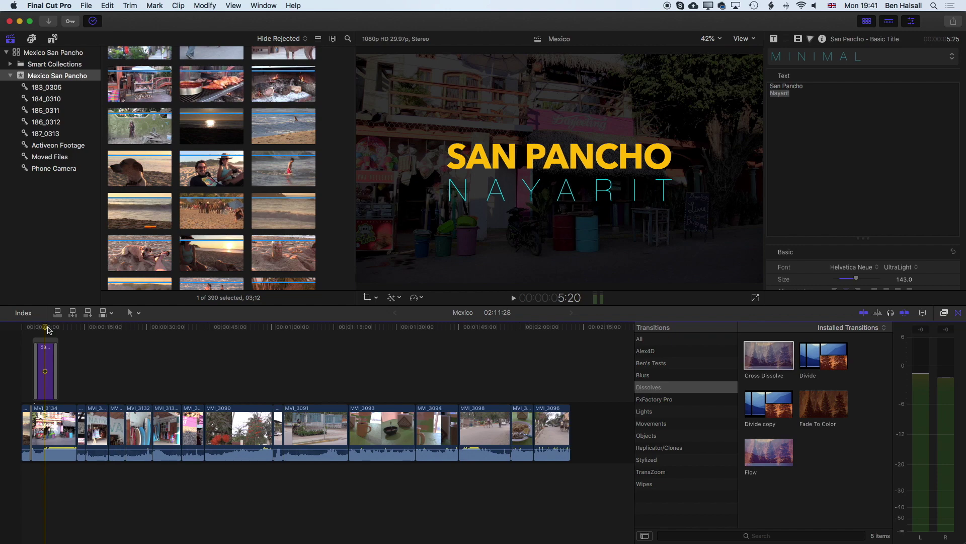
Step: Preview clip MVI_3077, then scroll the browser up to the Mexico San Pancho projects list
key("Right")
key("Right")
key("Right")
key("Right")
key("Right")
key("Right")
key("Right")
key("Right")
key("Right")
key("Right")
key("Right")
key("Right")
key("Right")
key("Right")
key("Right")
key("Right")
key("Right")
key("Right")
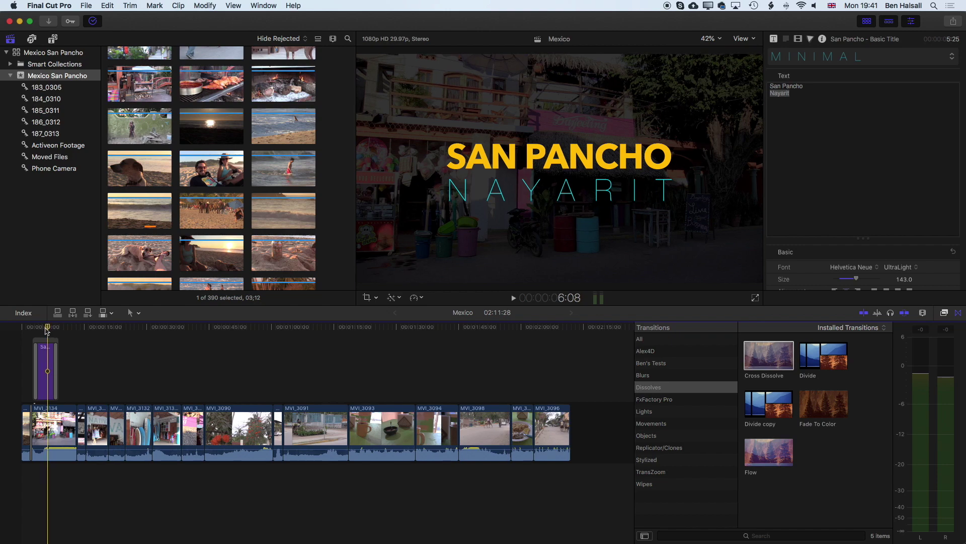
scroll(171, 383, "right", 1)
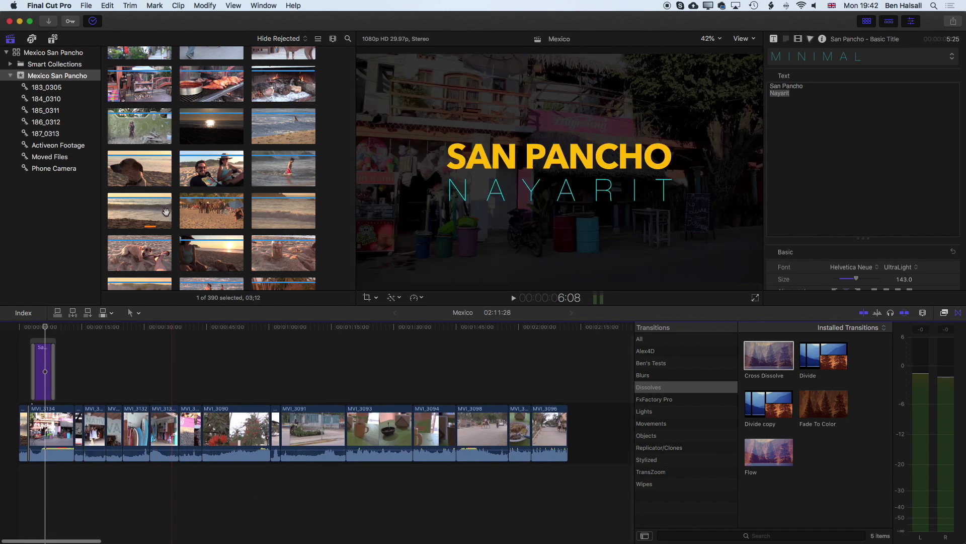
left_click(166, 201)
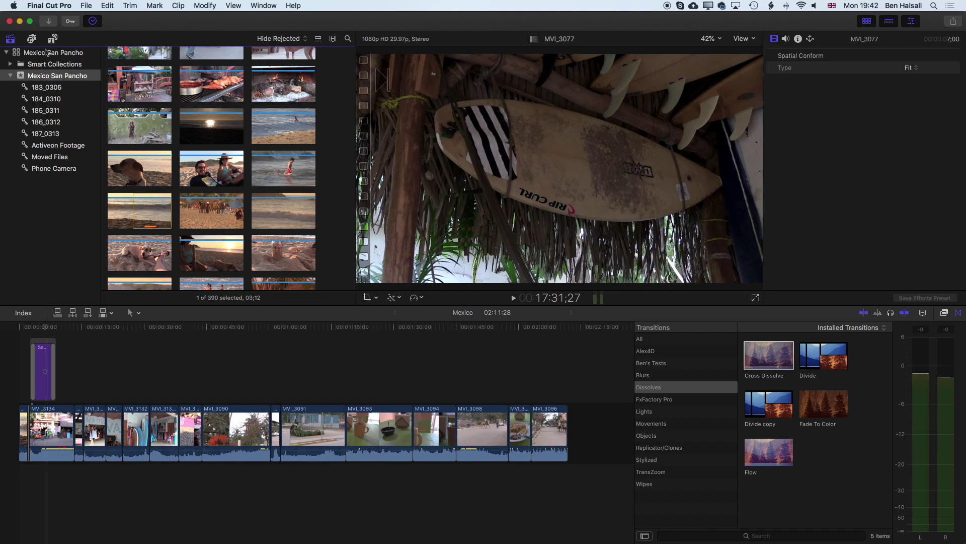
scroll(171, 126, "down", 10)
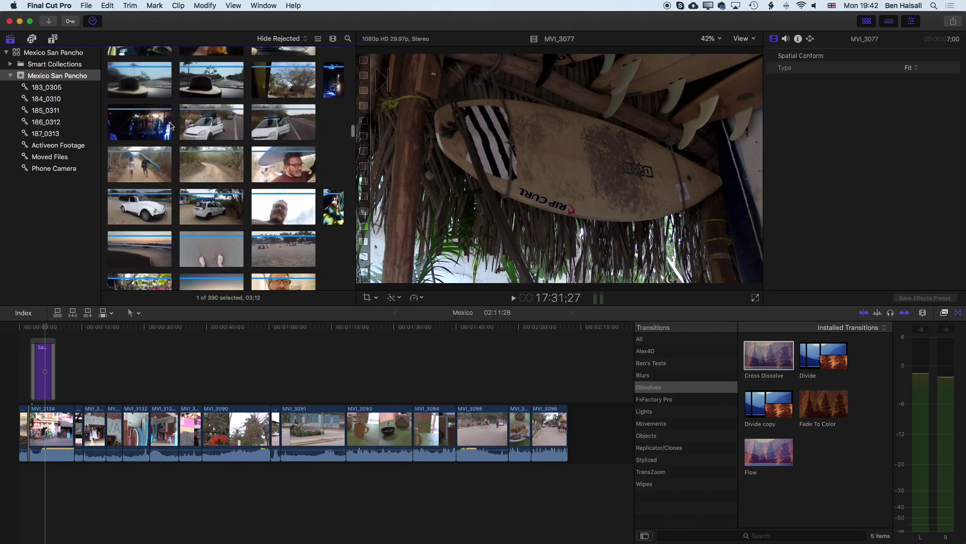
scroll(170, 126, "up", 15)
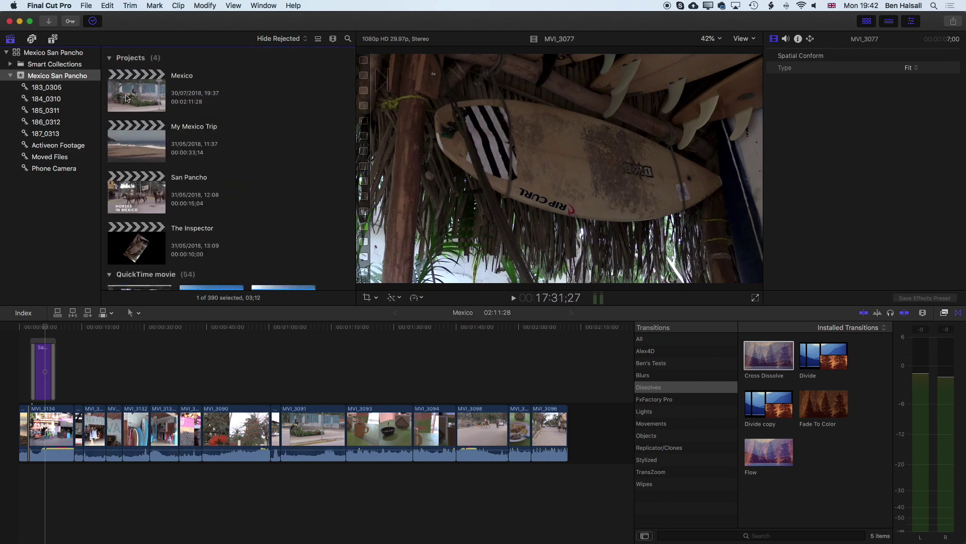
Step: Open the Mexico project, switch to the Position tool, and mark ranges from MVI_3132 to MVI_3090 and on MVI_3091
left_click(134, 101)
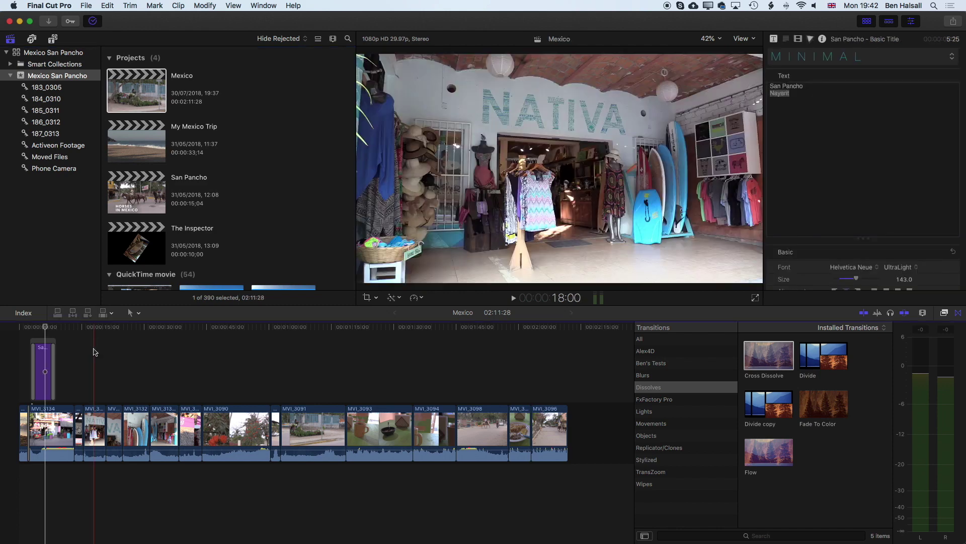
left_click(44, 328)
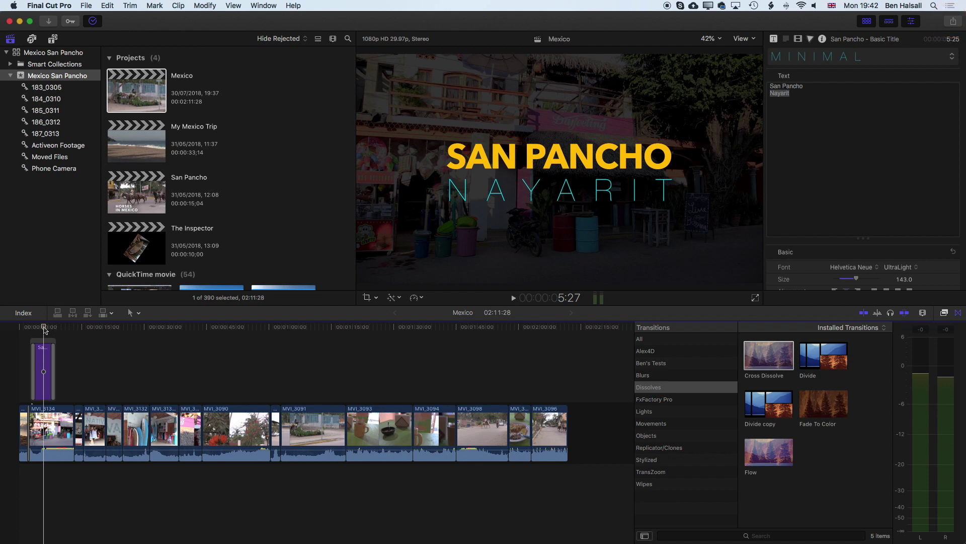
left_click(133, 313)
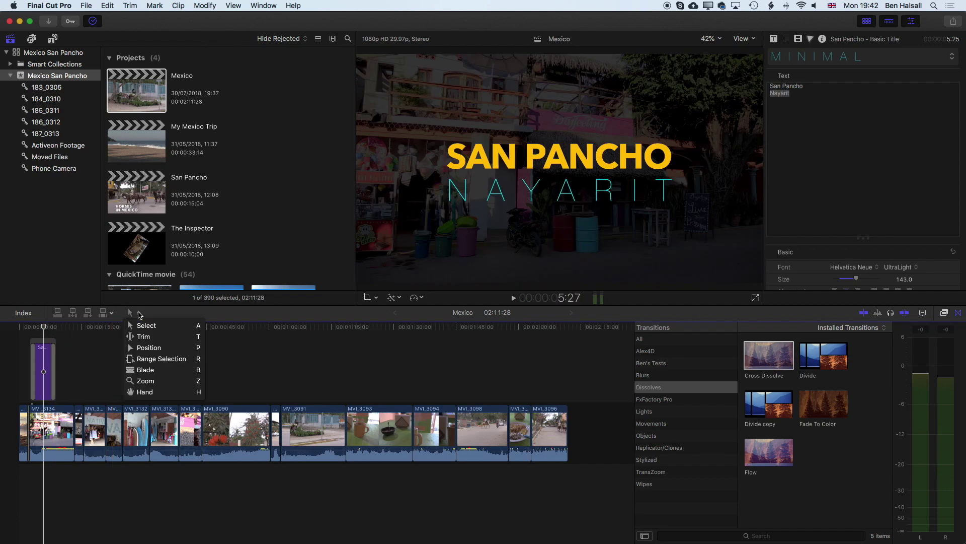
left_click(141, 349)
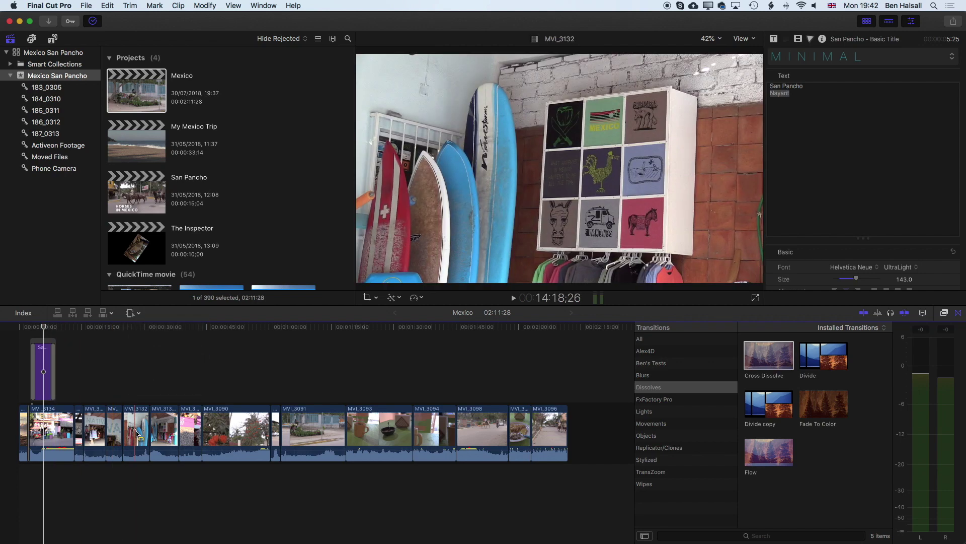
left_click_drag(150, 434, 262, 433)
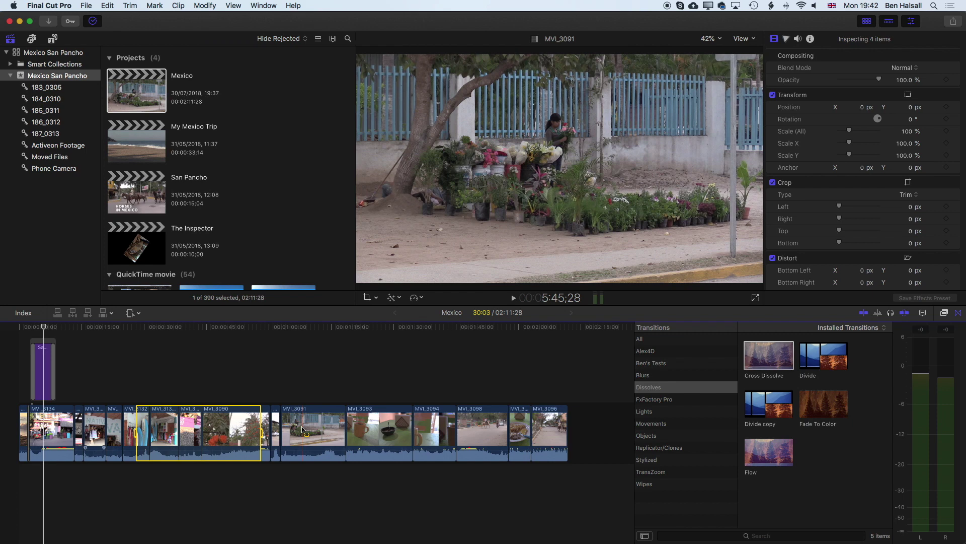
left_click_drag(302, 429, 308, 429)
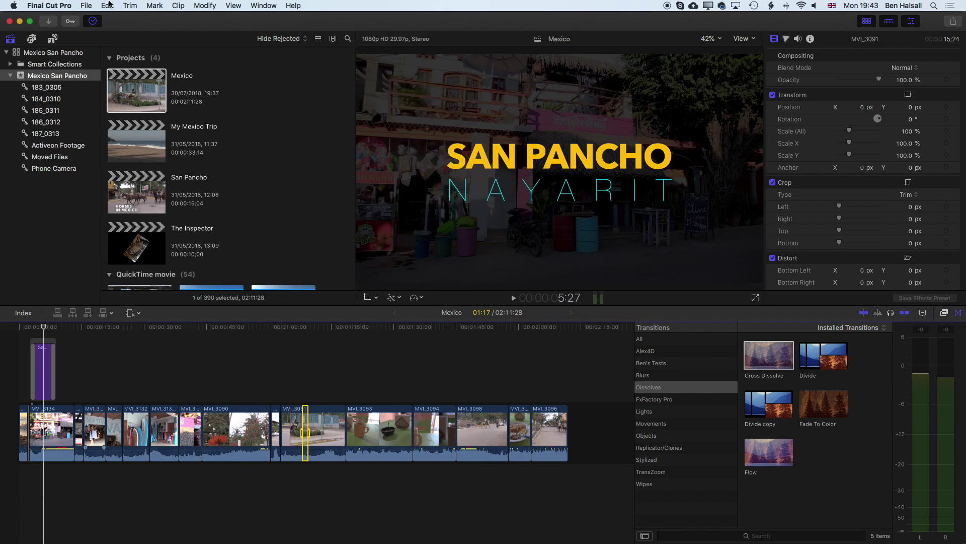
Step: Deselect all in the timeline, then choose Master File from the toolbar Share destinations
left_click(109, 5)
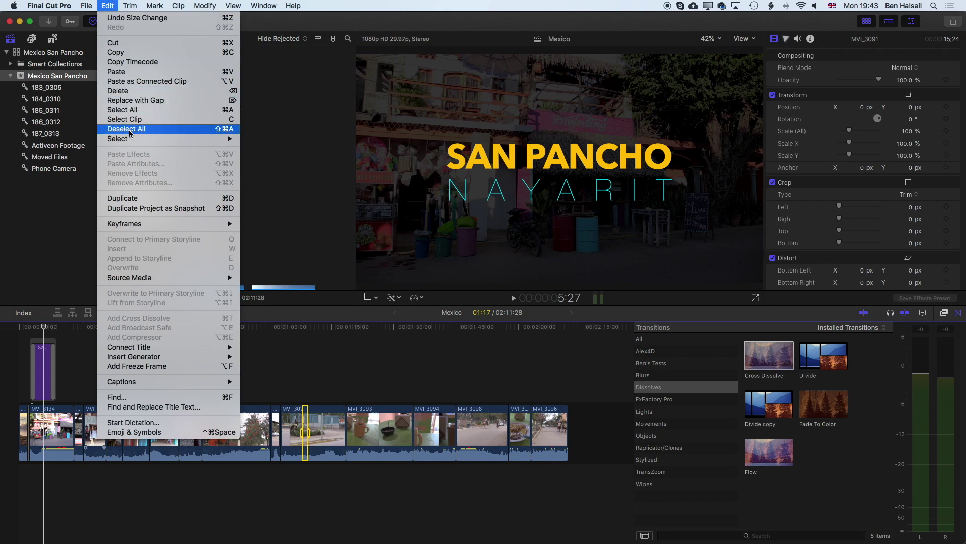
left_click(219, 131)
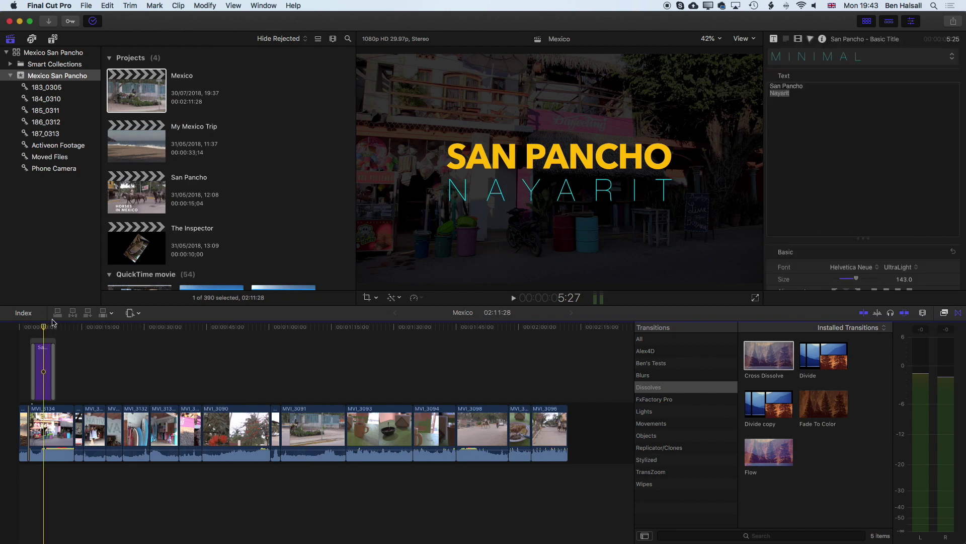
left_click(90, 5)
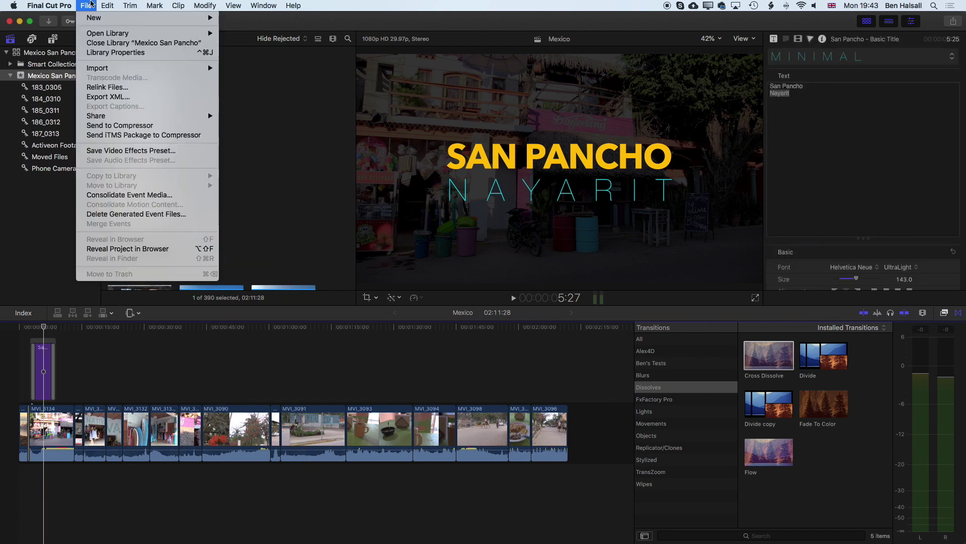
mouse_move(124, 119)
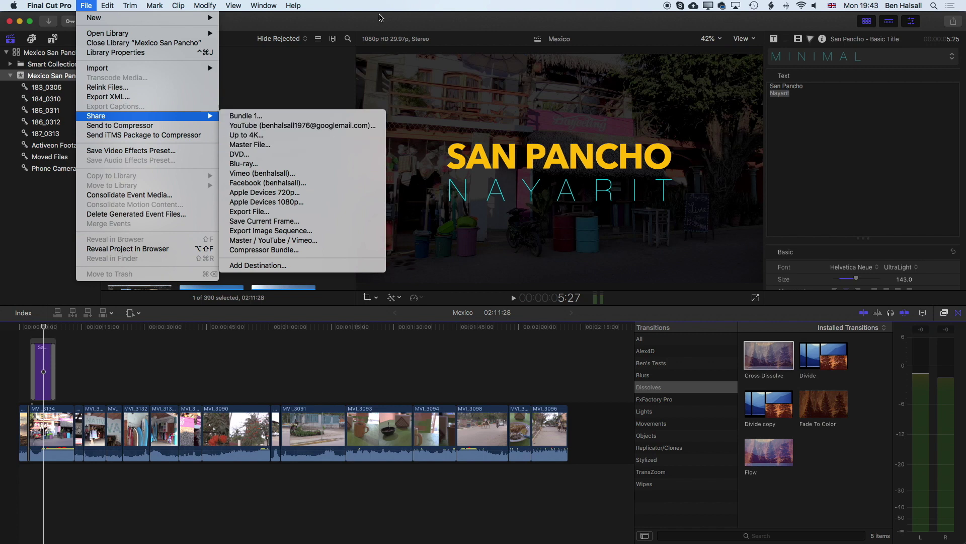
left_click(381, 20)
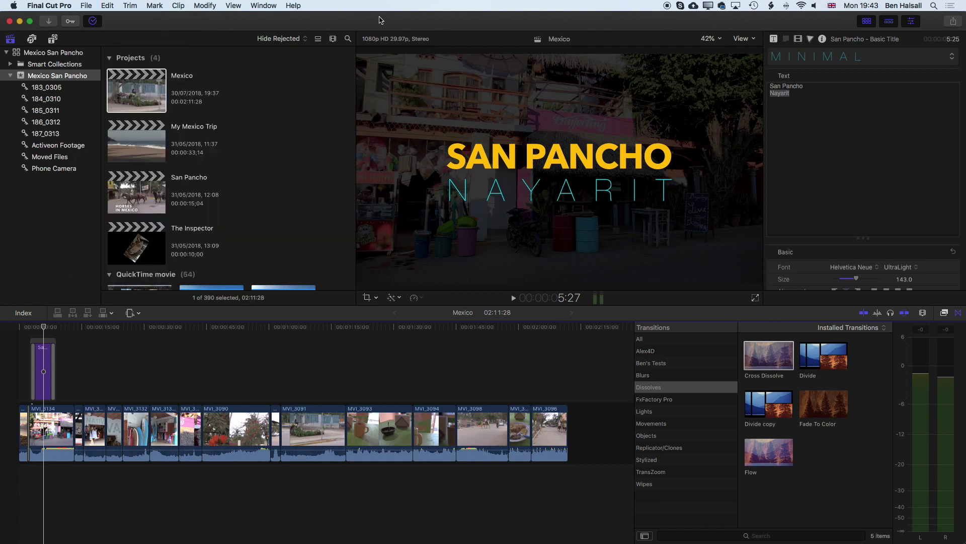
left_click(953, 22)
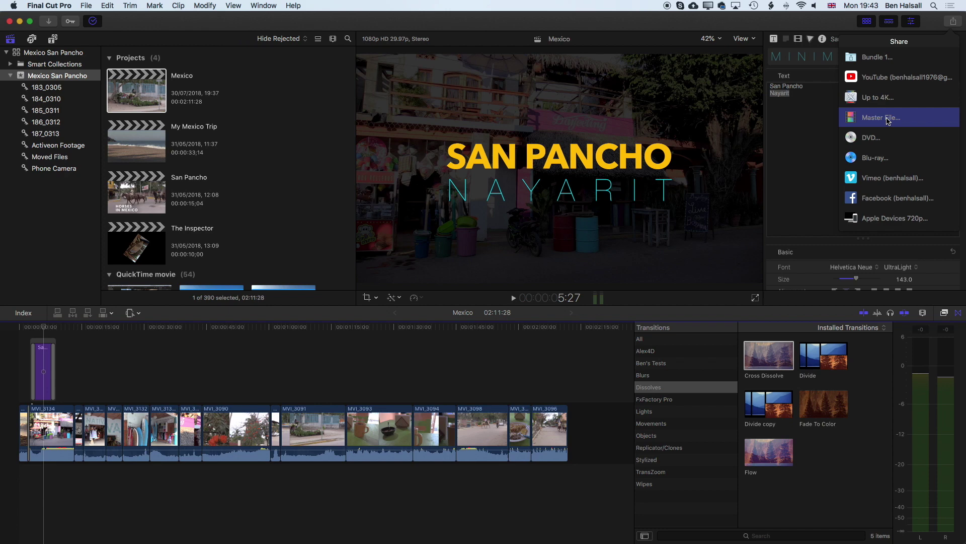
left_click(888, 119)
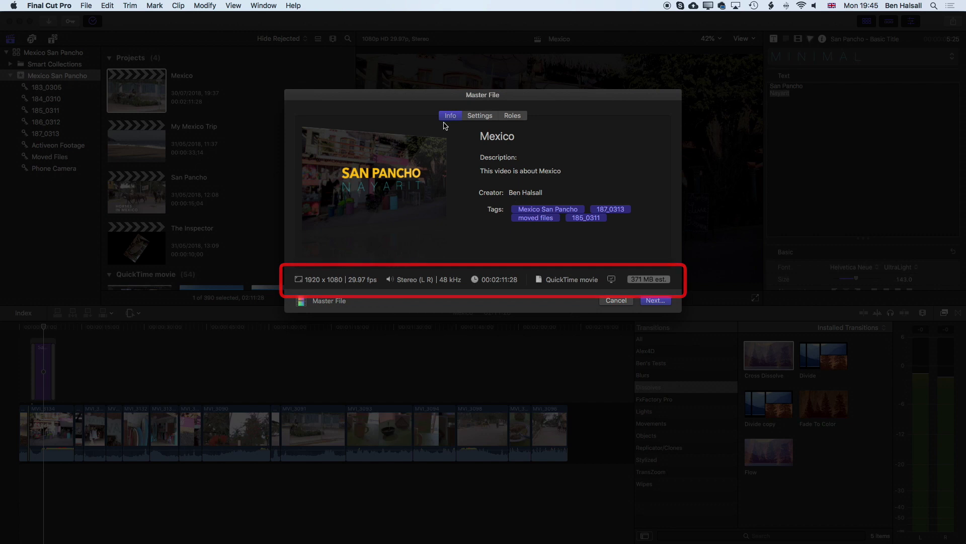
Step: Show the Master File export settings for the Mexico 1920x1080 QuickTime movie
left_click(485, 117)
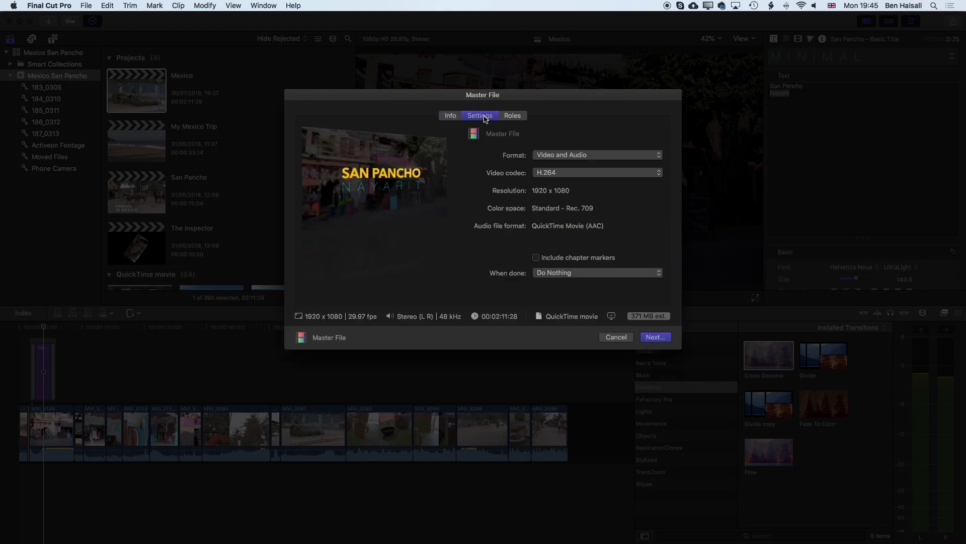
Step: Keep the Master File format as Video and Audio and H.264 as the video codec
left_click(582, 156)
left_click(580, 156)
left_click(561, 174)
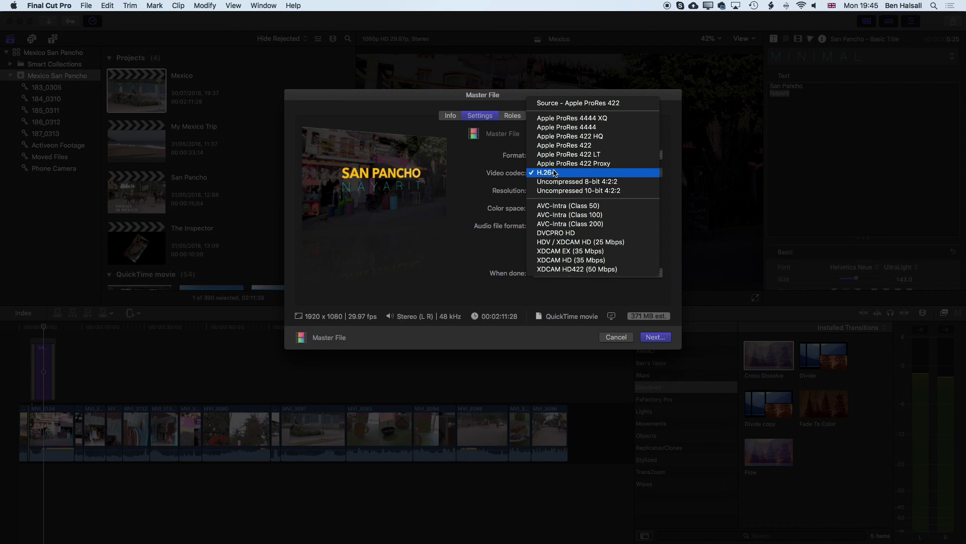
left_click(555, 174)
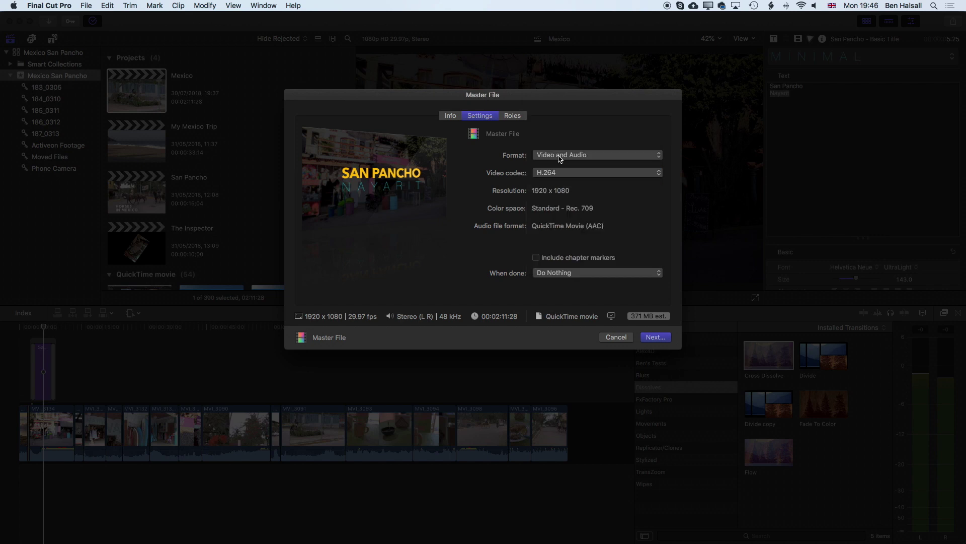
left_click(560, 157)
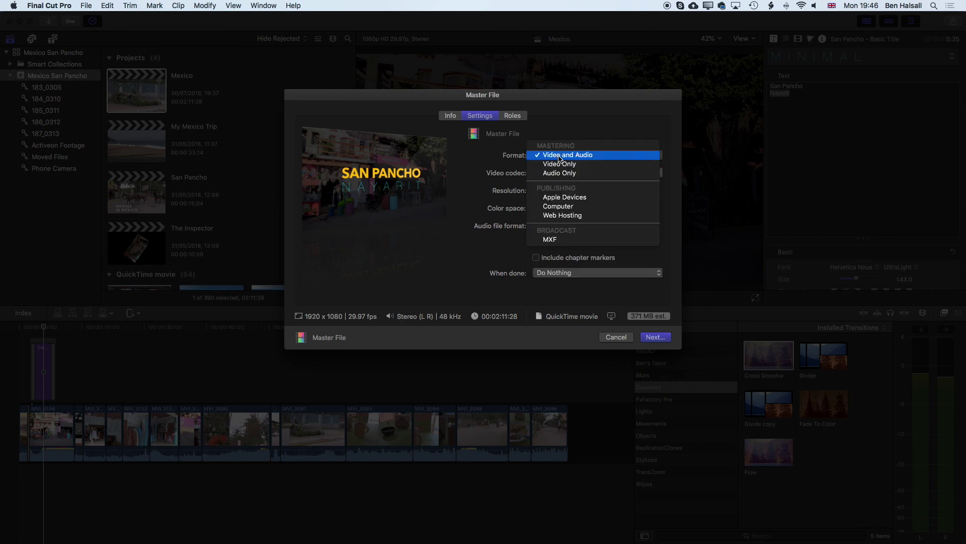
left_click(562, 209)
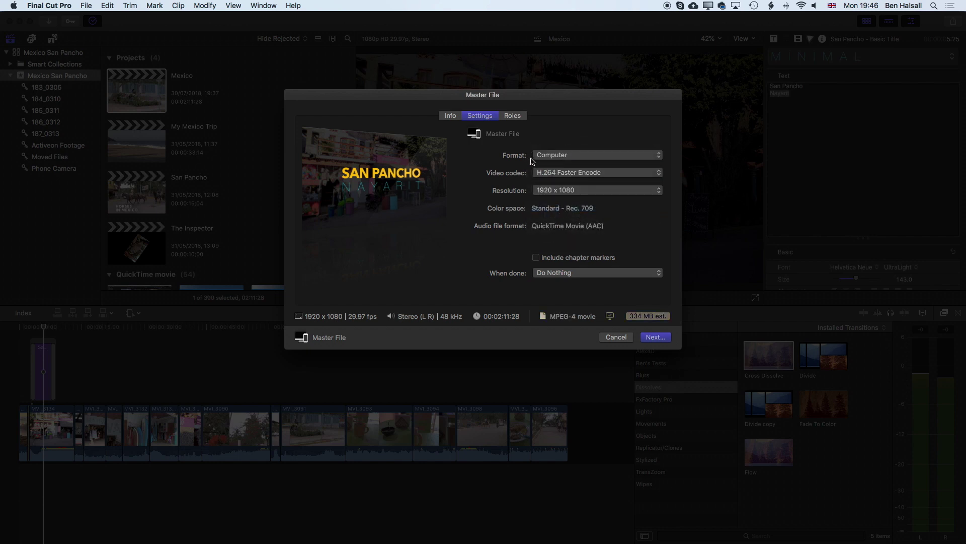
left_click(581, 156)
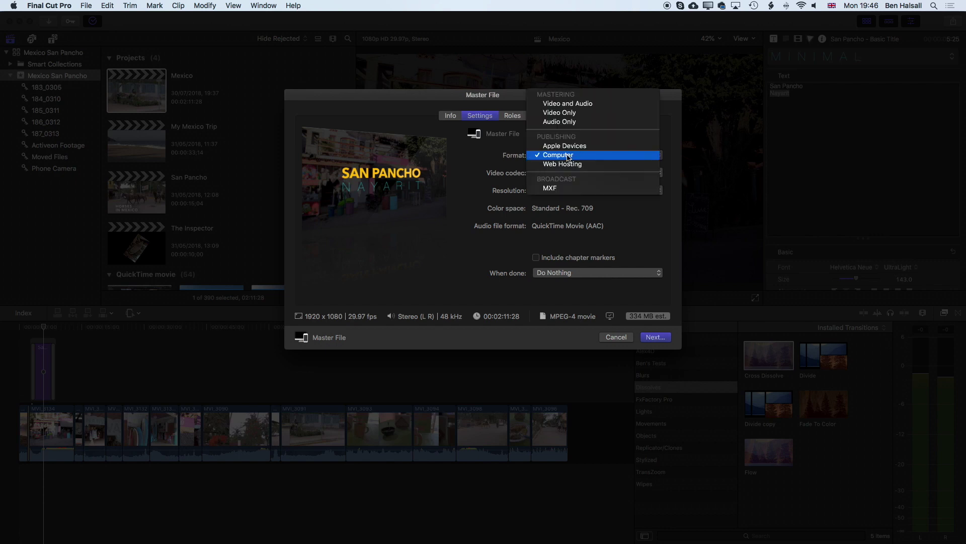
left_click(484, 171)
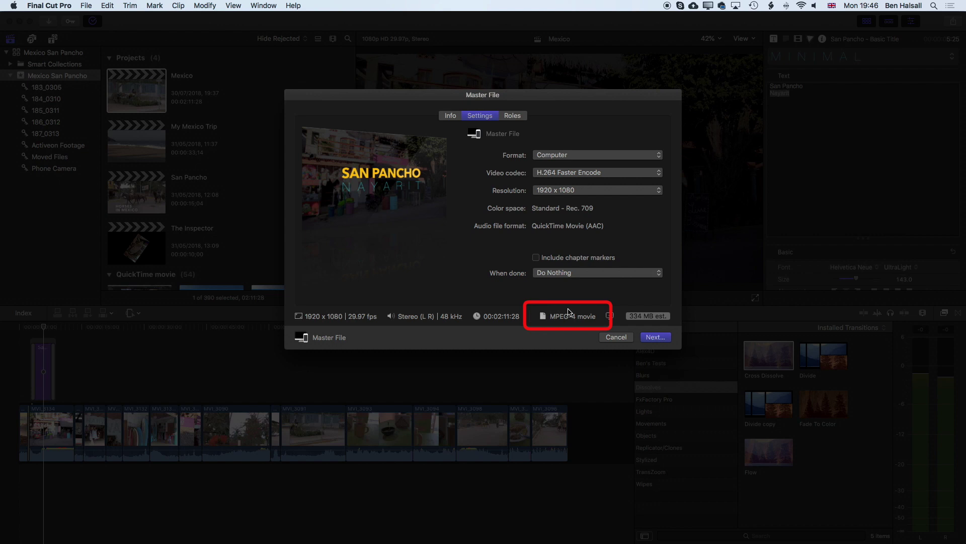
left_click(573, 155)
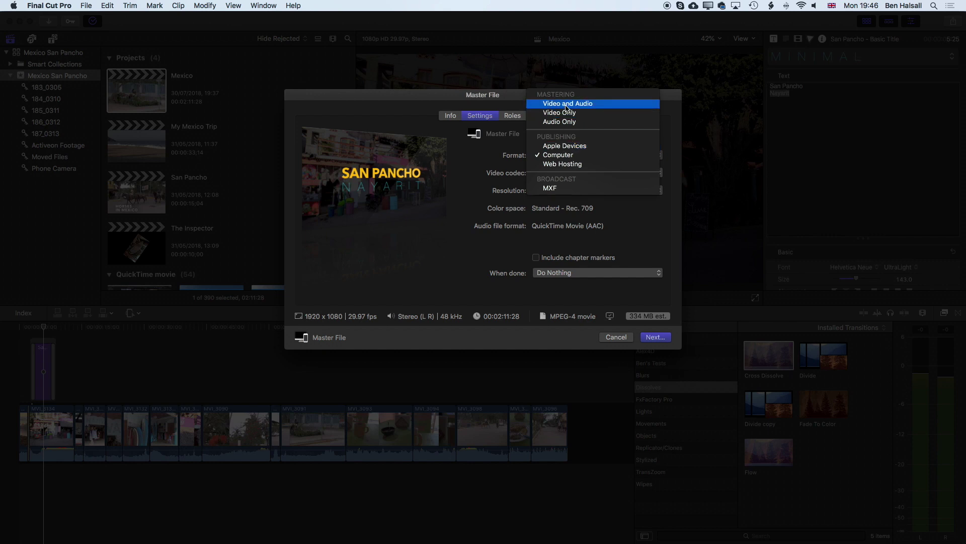
left_click(592, 107)
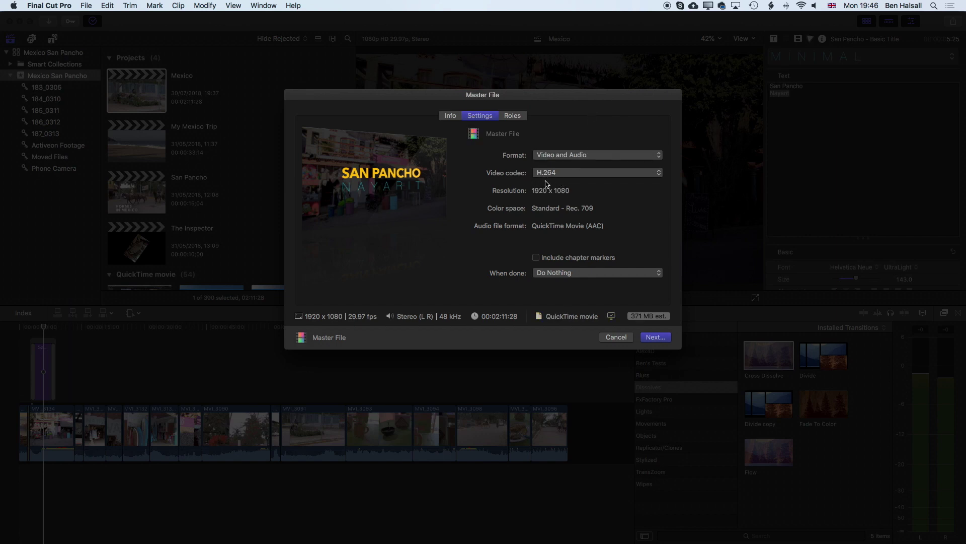
left_click(557, 157)
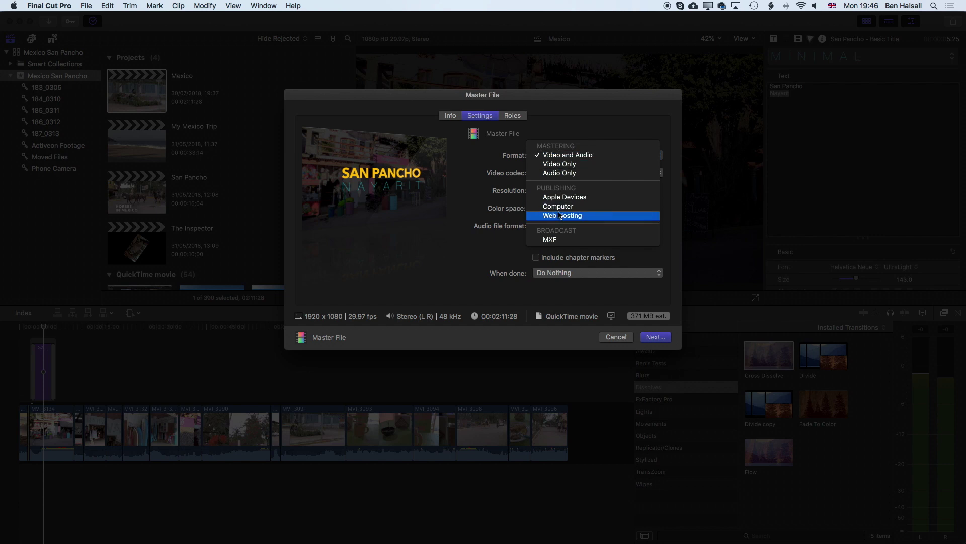
left_click(493, 202)
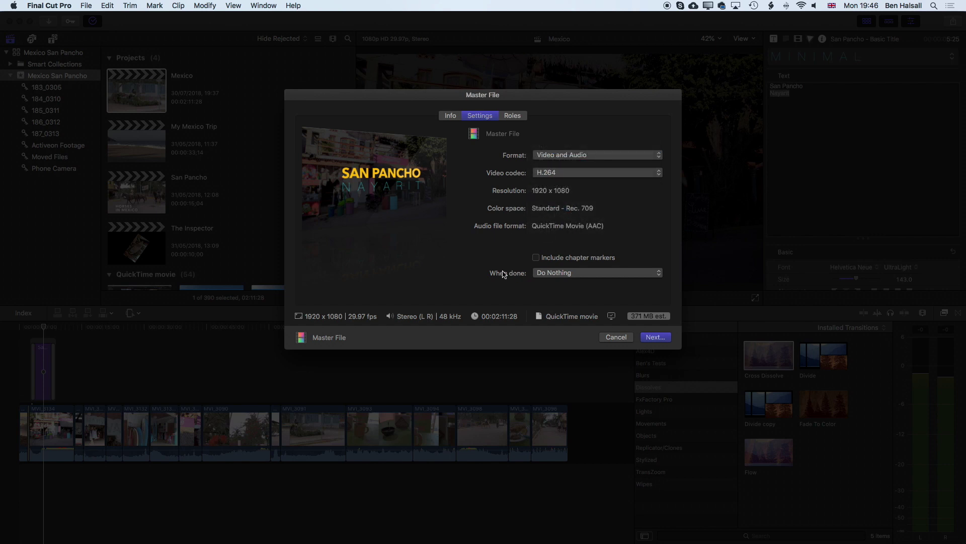
left_click(555, 275)
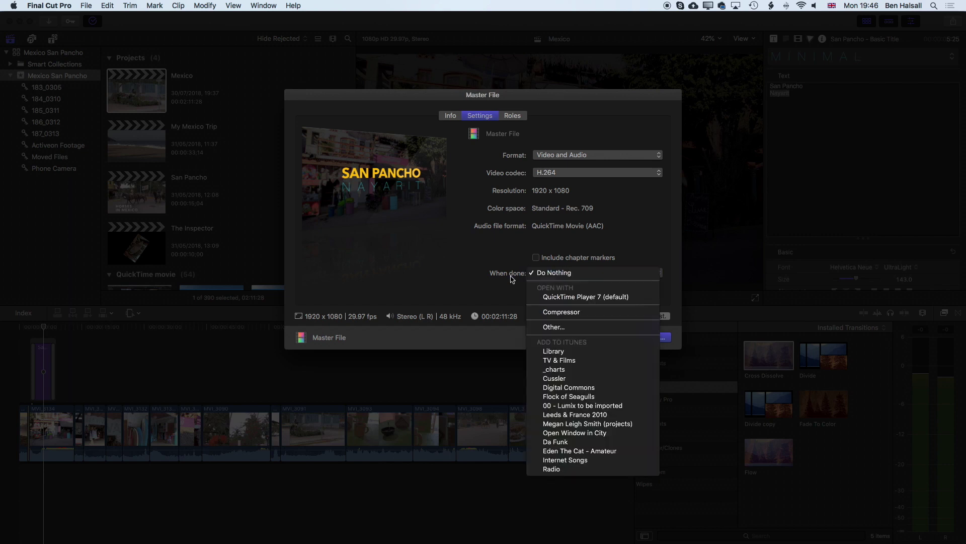
left_click(481, 277)
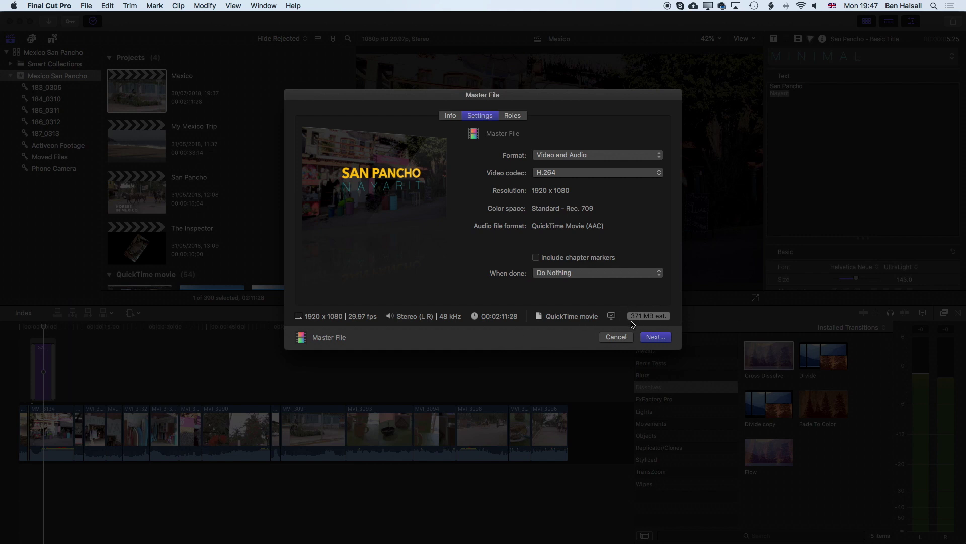
Step: Name the master file 'Mexico Export' on the Desktop and save it to start exporting
left_click(654, 338)
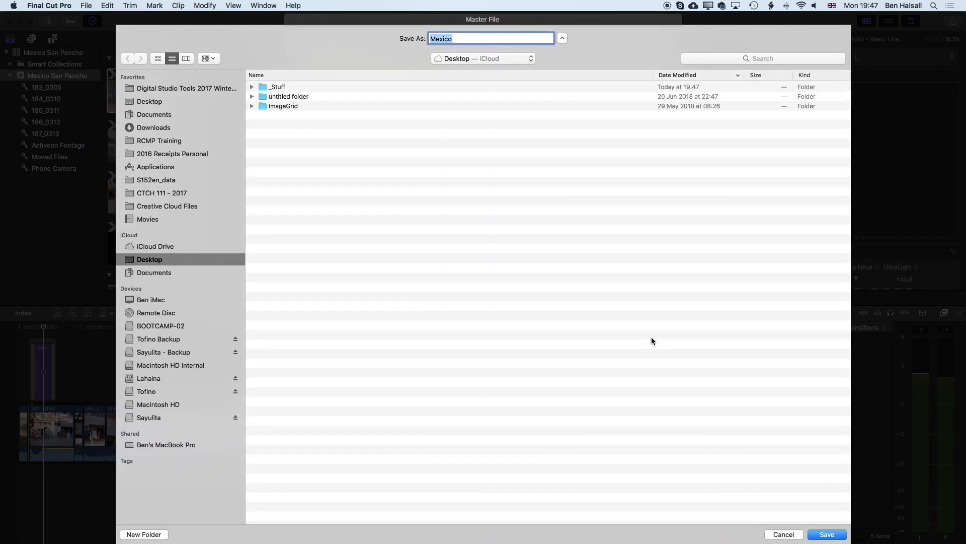
left_click(465, 38)
type("Export")
key("Return")
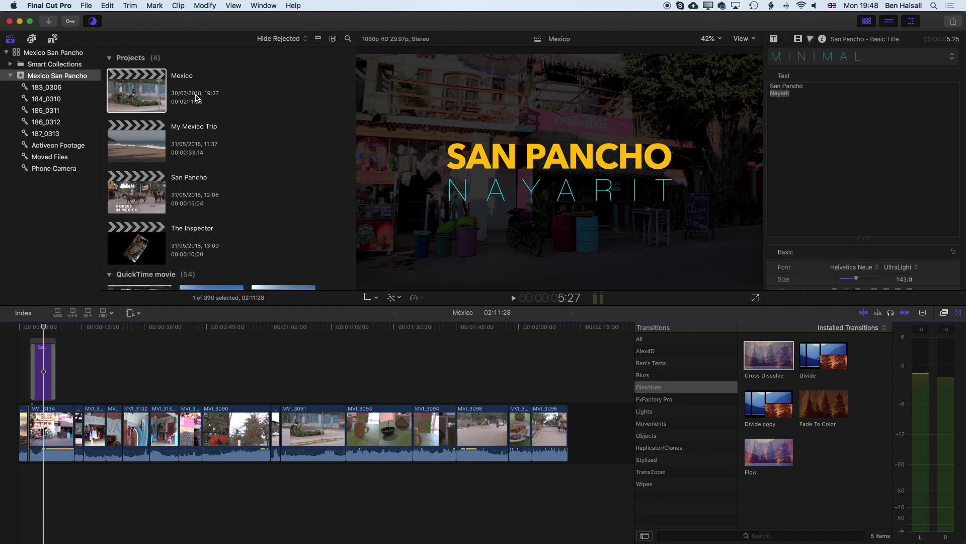
Step: Open Background Tasks over the viewer and expand Sharing to watch the export finish
left_click(92, 23)
left_click_drag(585, 267, 363, 162)
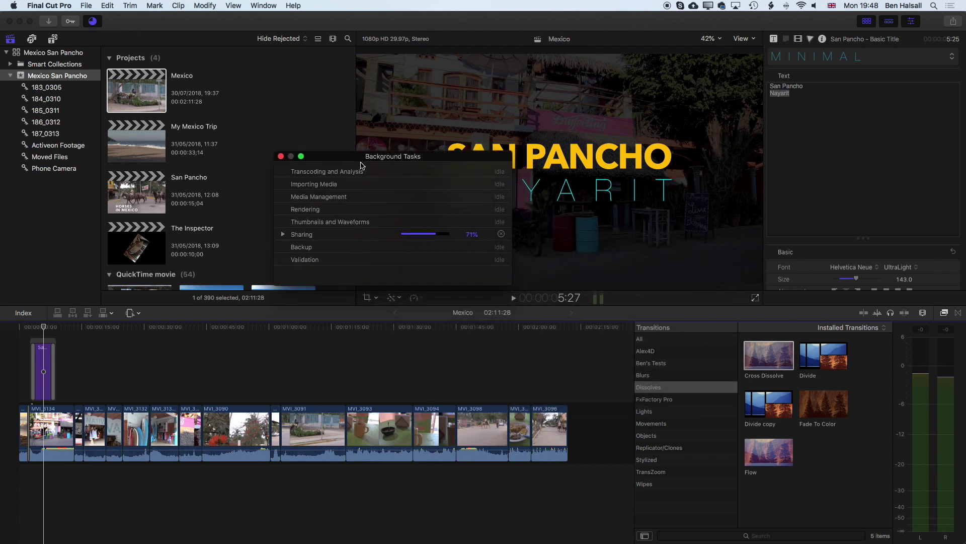
left_click(283, 234)
Step: Select Mexico Export.mov on the Finder Desktop, widen the window, and preview it in Quick Look
mouse_move(176, 539)
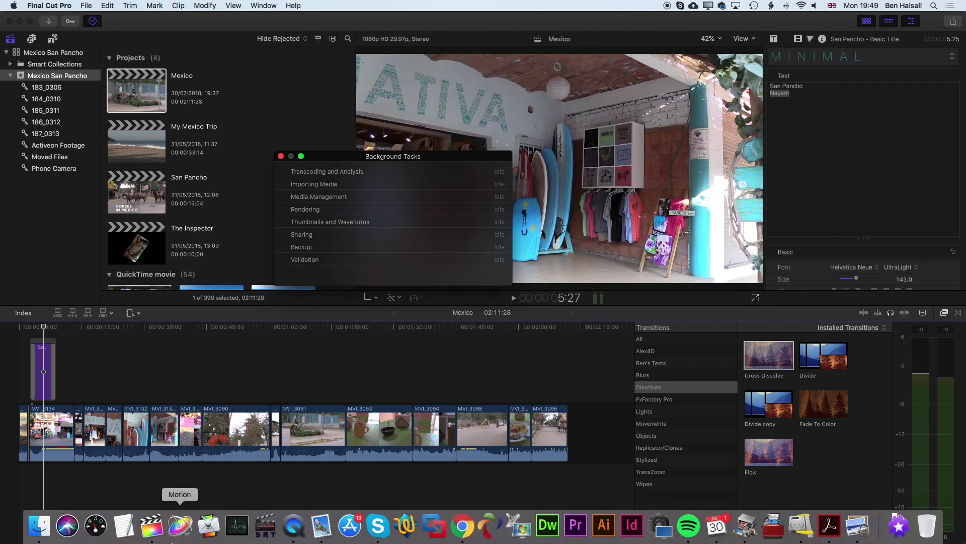
left_click(40, 526)
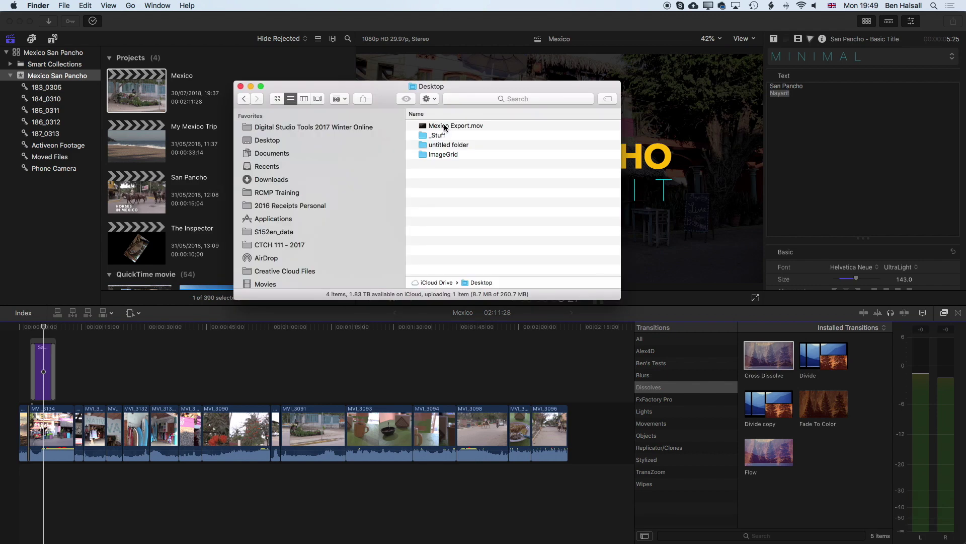
left_click(444, 128)
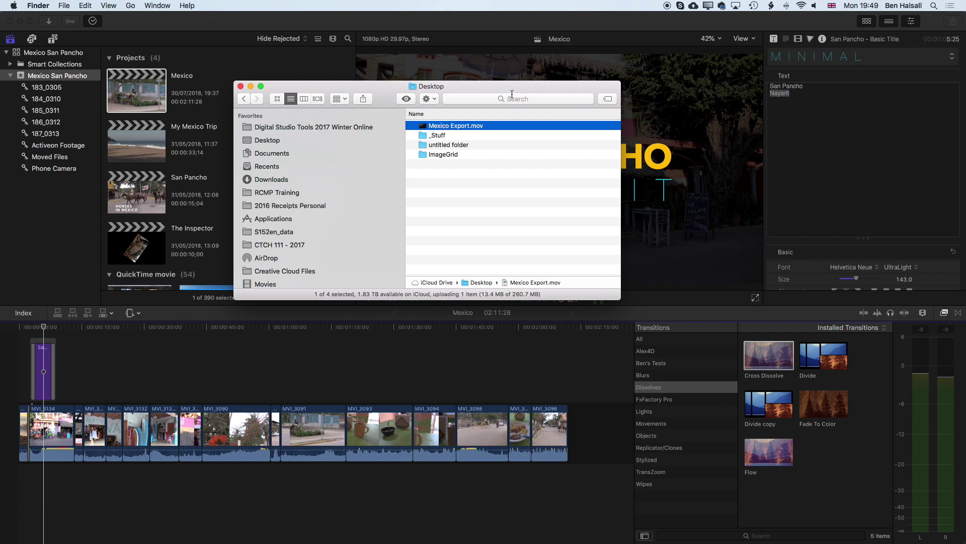
left_click_drag(511, 92, 484, 84)
left_click_drag(596, 151, 647, 150)
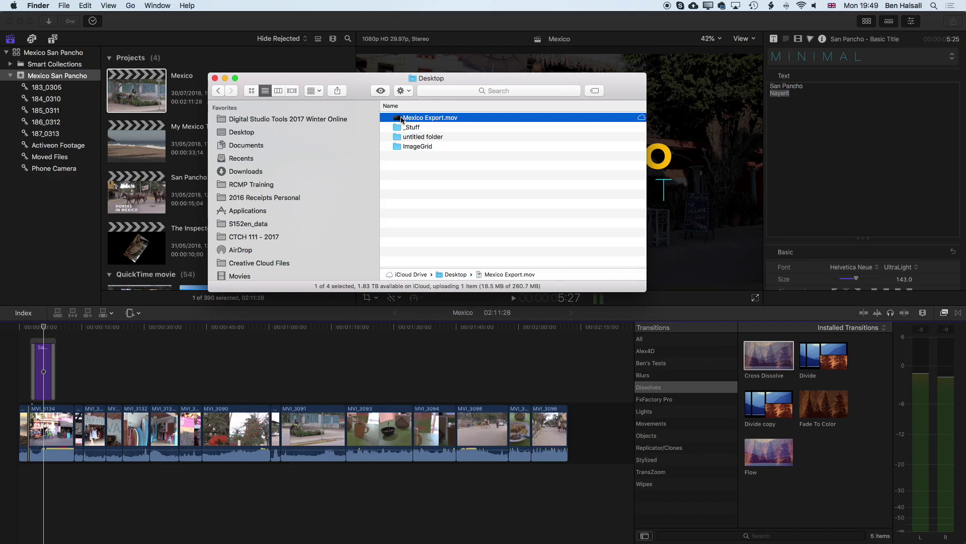
key("space")
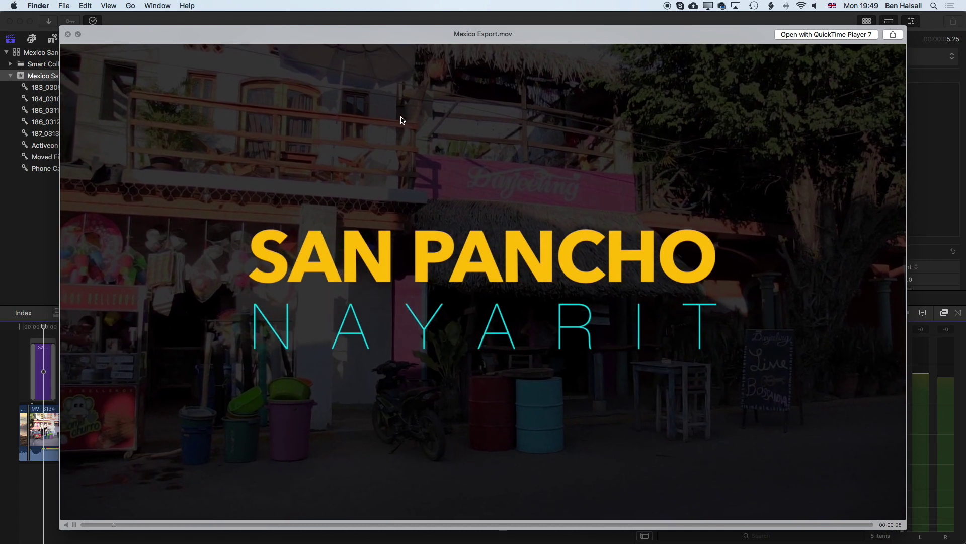
key("space")
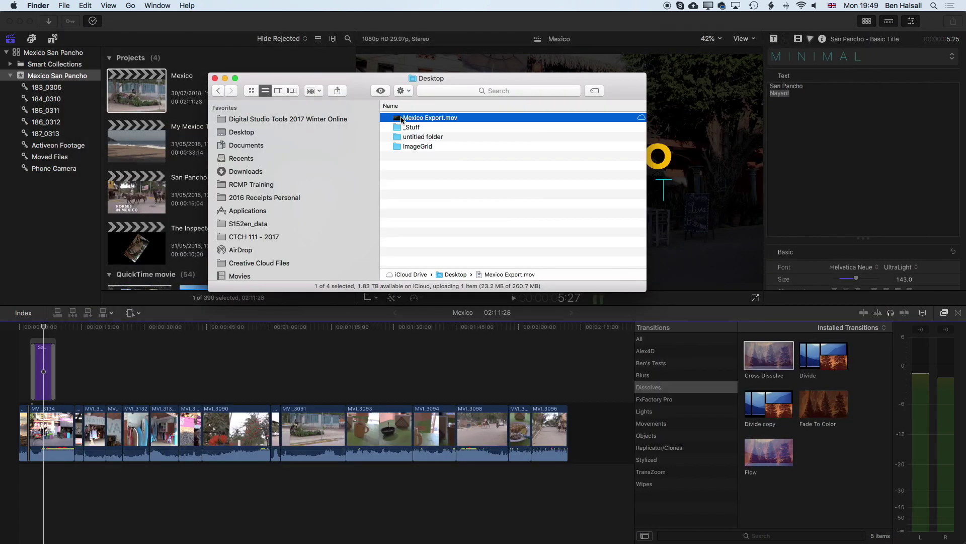